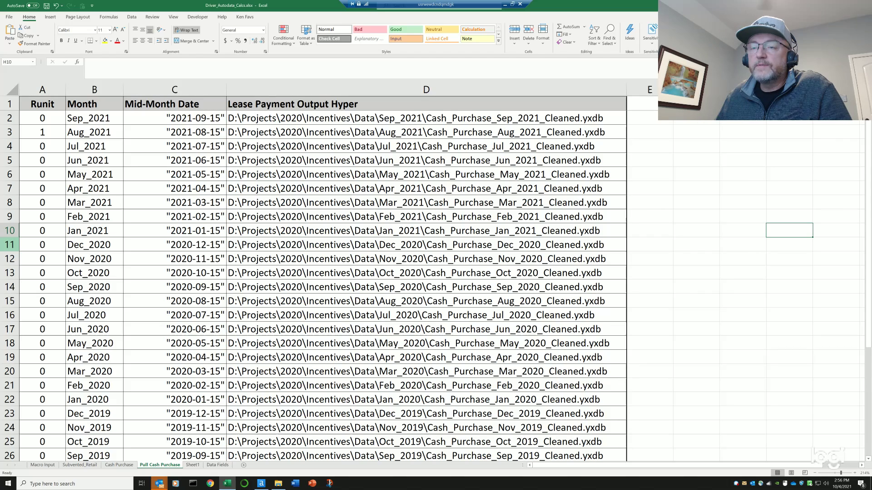
# Step: Show D3's formula that builds the Lease Payment Output Hyper path from the month name, and scan the month list
pyautogui.click(425, 132)
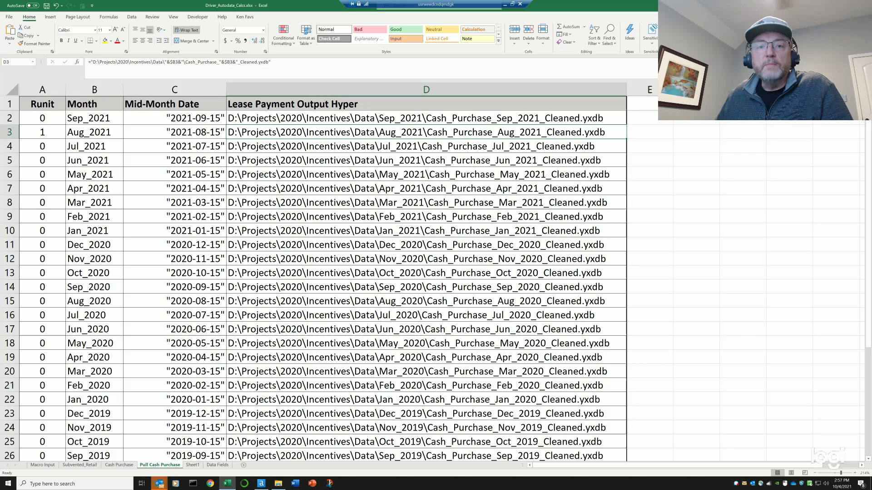
pyautogui.scroll(-6, 318, 272)
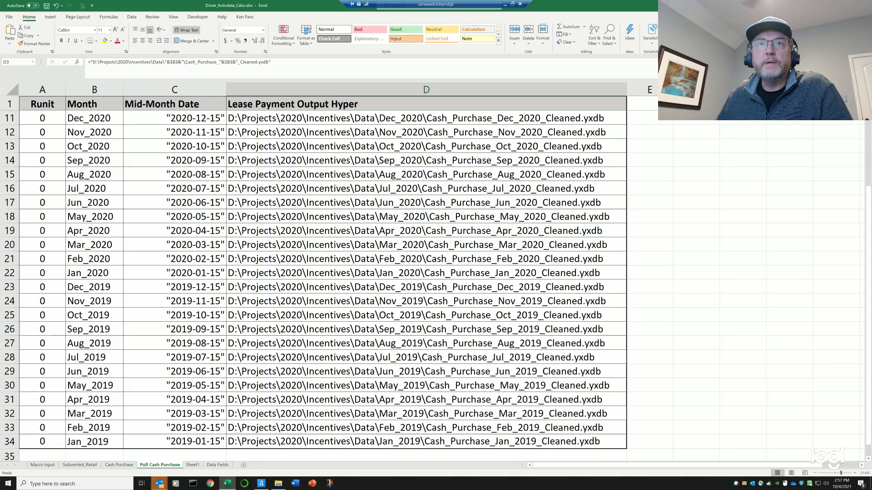
pyautogui.scroll(6, 318, 273)
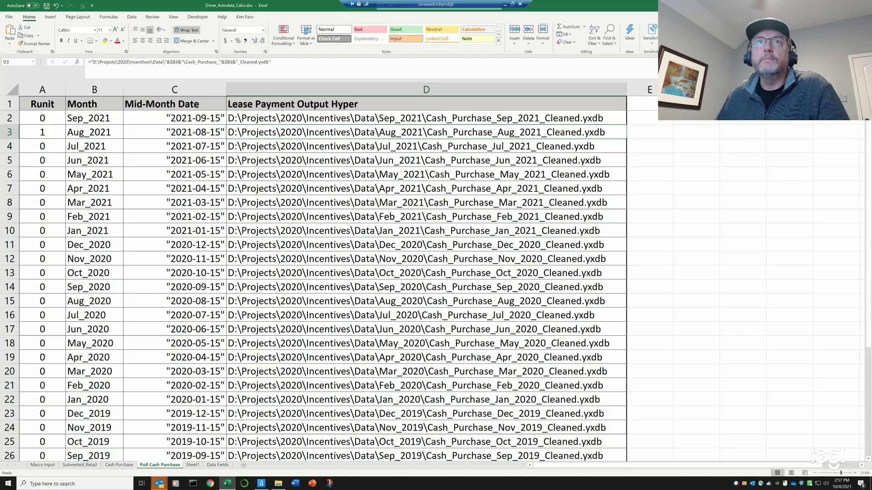
pyautogui.scroll(-3, 322, 282)
pyautogui.scroll(-1, 323, 282)
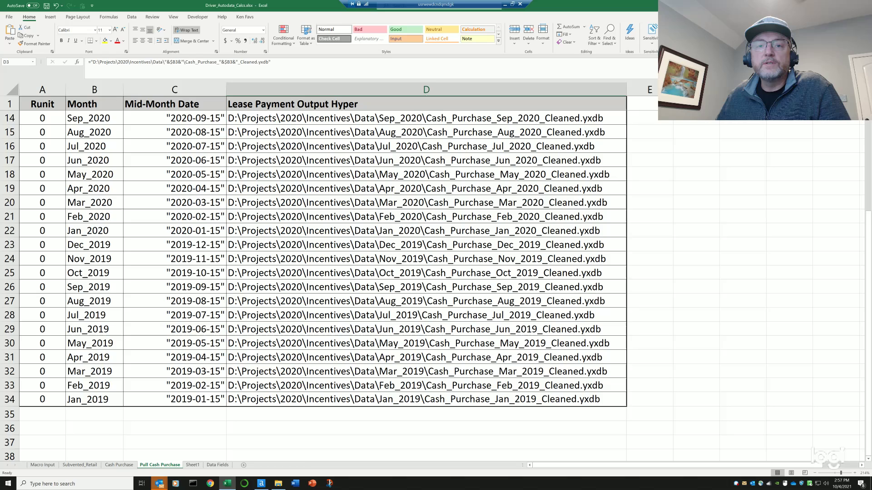
pyautogui.scroll(4, 322, 281)
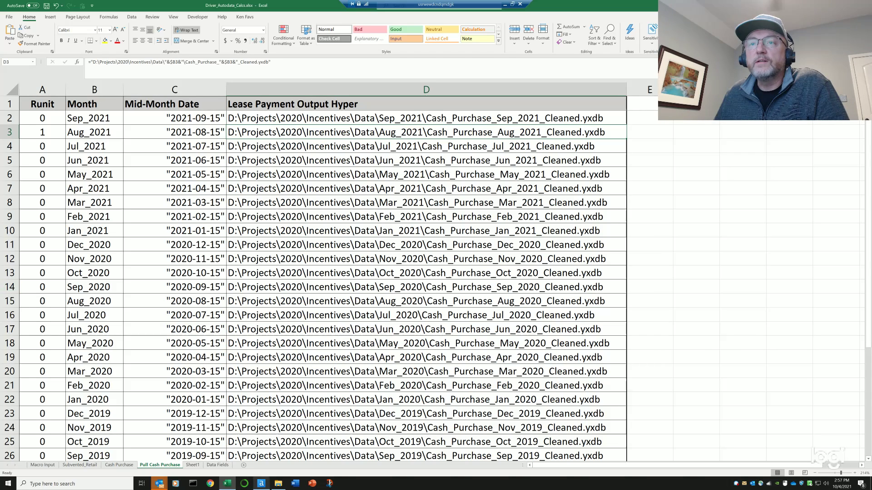
# Step: Bring up the Driver_Pulling_Cash_Purchase.yxmd workflow in Alteryx
pyautogui.hotkey('alt', 'Tab')
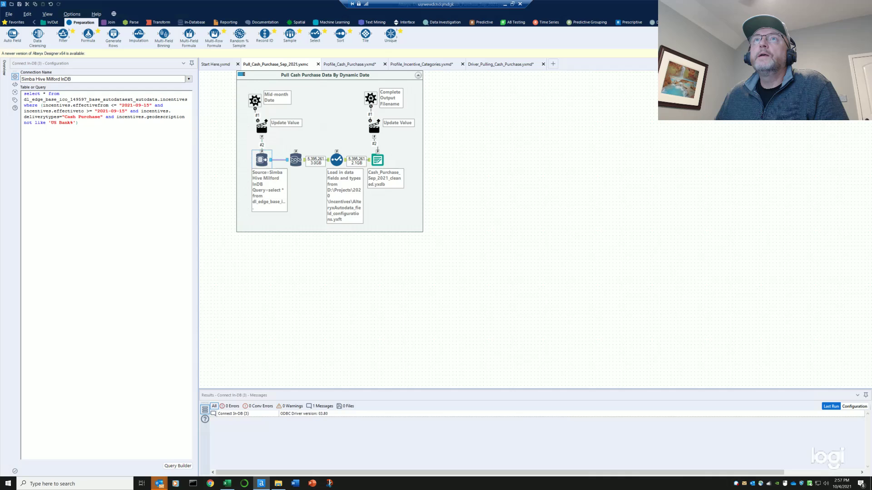
pyautogui.click(499, 64)
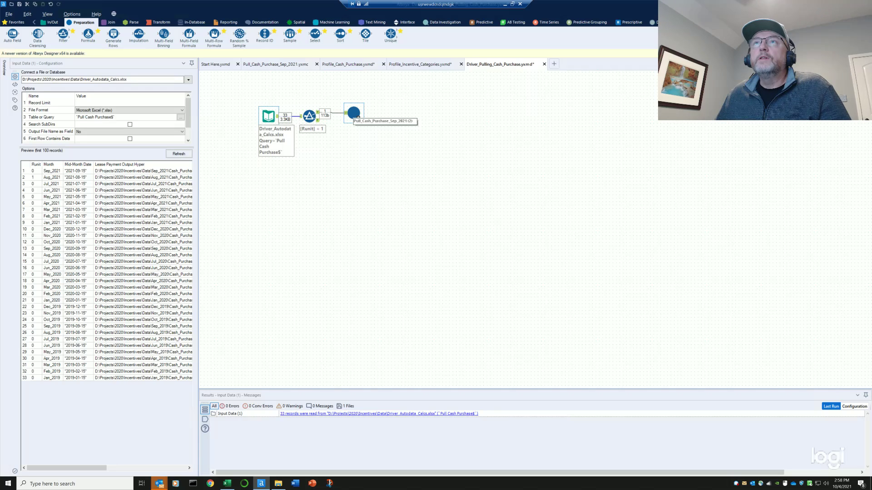
# Step: In the Pull_Cash_Purchase_Sep_2021 macro, view the fields kept by the Select tool
pyautogui.click(357, 117)
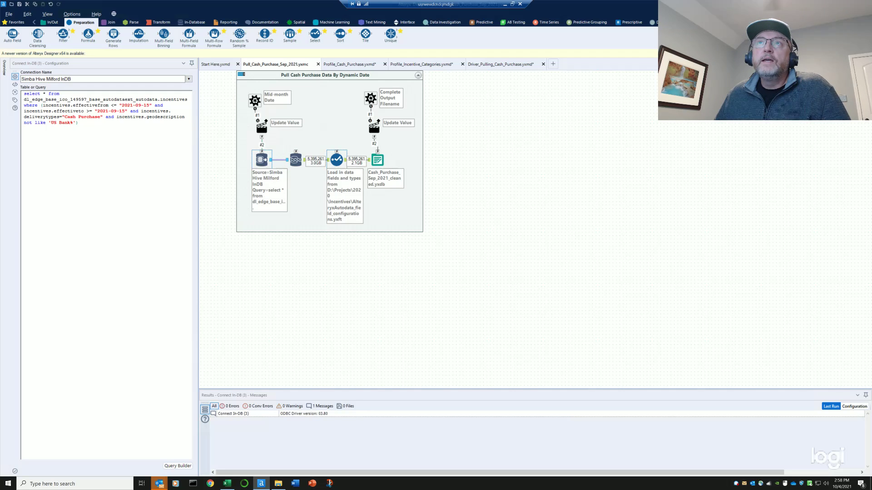
pyautogui.click(337, 159)
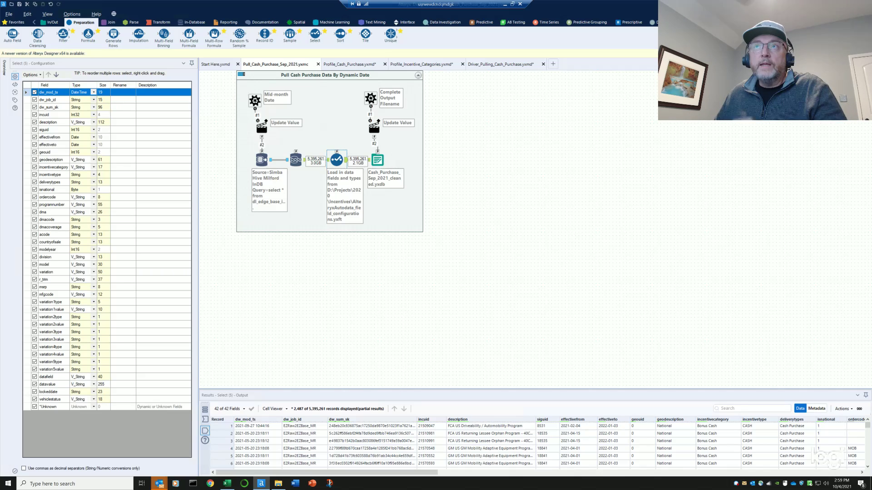
# Step: Inspect the Output Data settings and both Update Value actions replacing the mid-month date and output path, then return to Excel
pyautogui.click(378, 159)
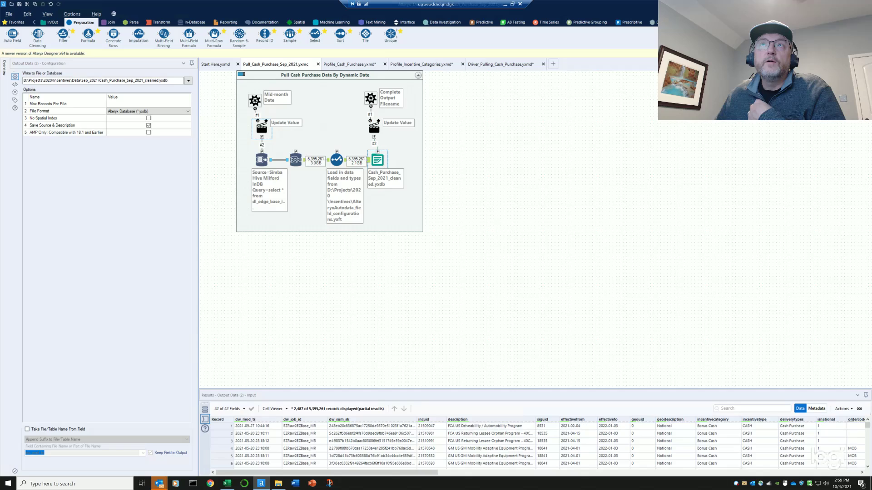
pyautogui.click(261, 127)
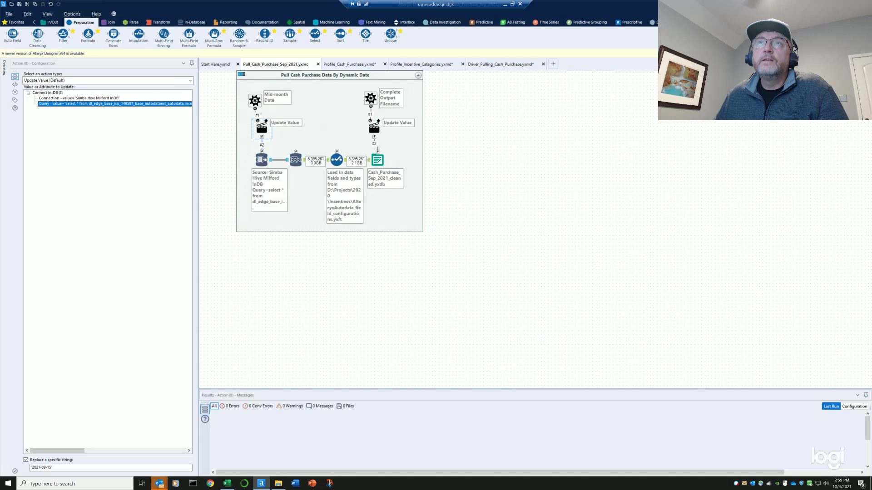
pyautogui.click(377, 160)
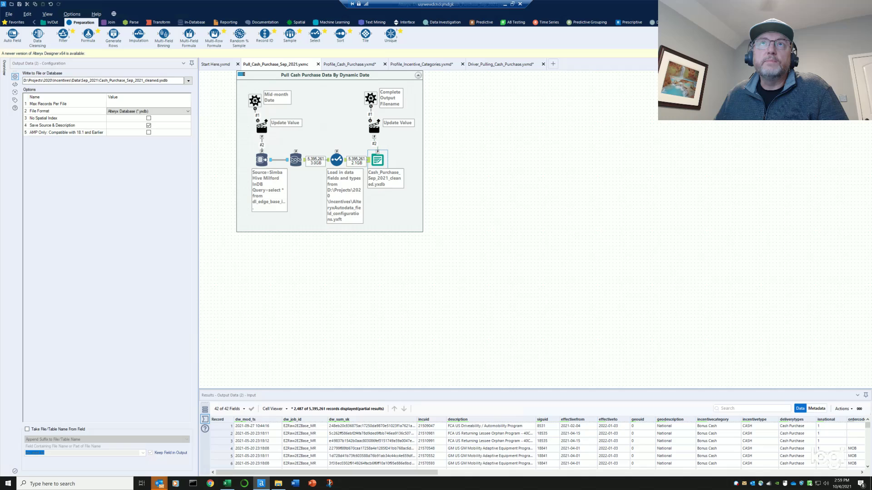
pyautogui.click(373, 127)
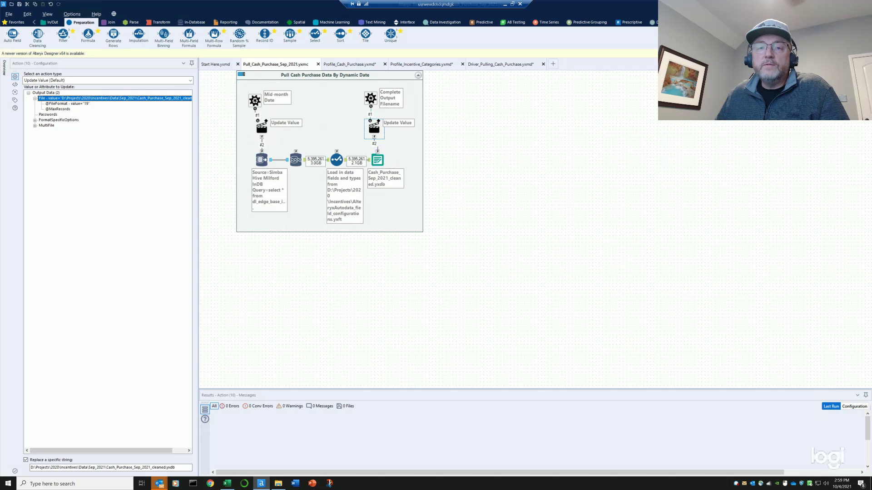
pyautogui.click(227, 484)
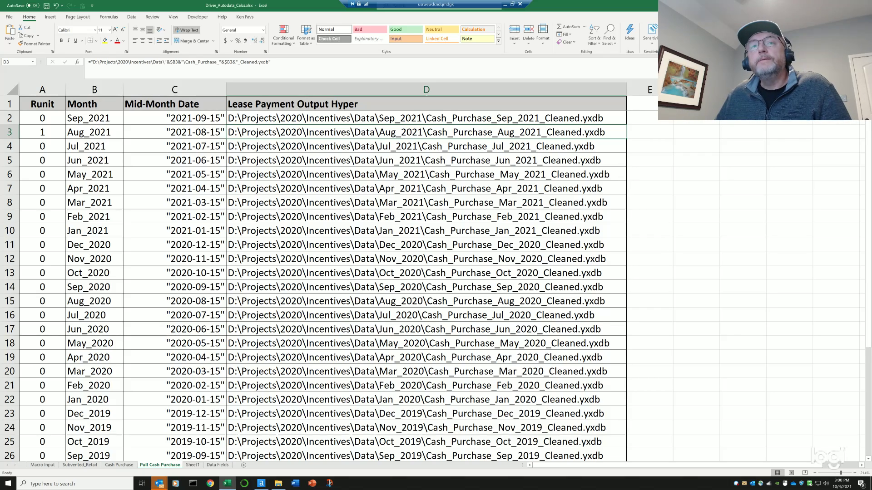
# Step: On the Macro Input sheet, view the path formulas in E2 (Main Input File), F2 (Unique Vehicle Output) and K2 (Siguid Summary)
pyautogui.click(42, 465)
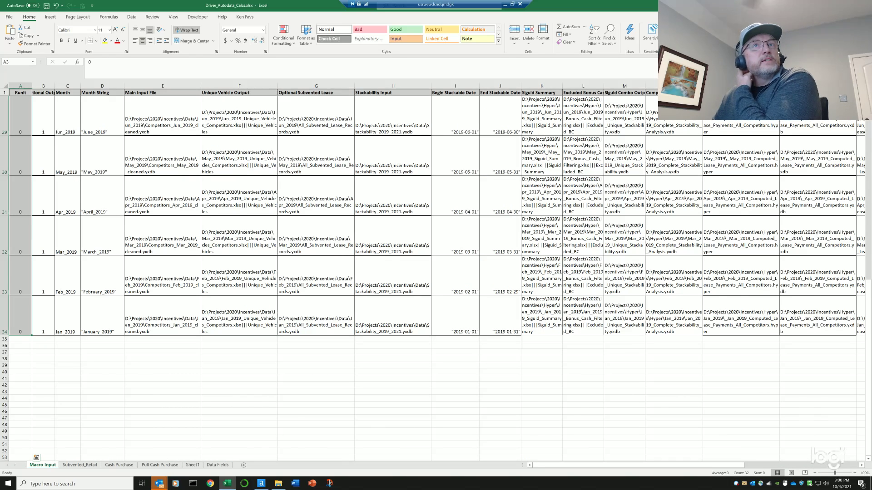
pyautogui.scroll(9, 436, 272)
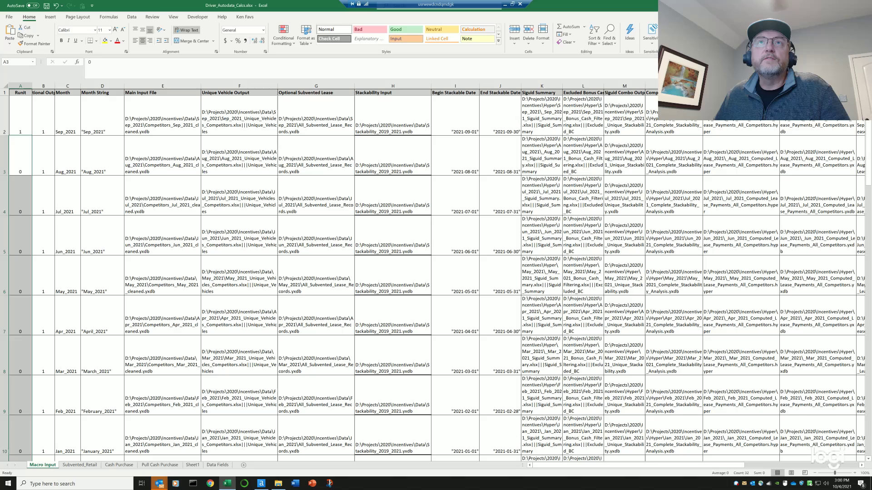
pyautogui.click(163, 115)
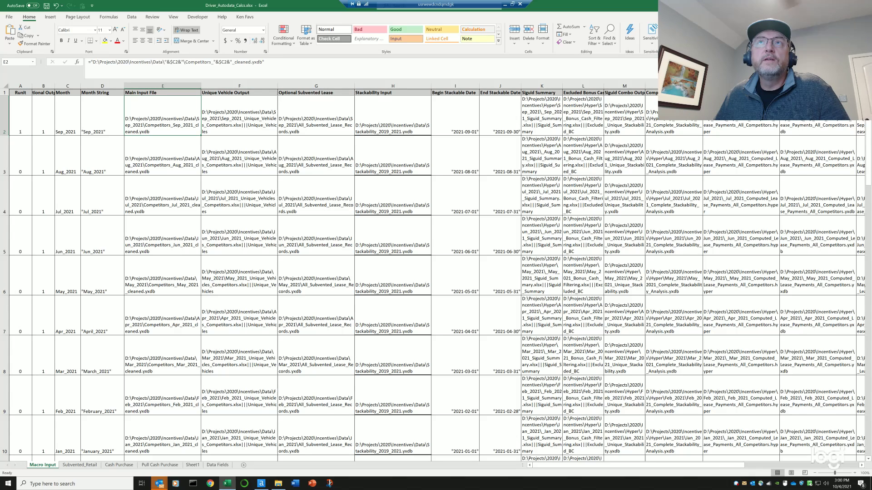
pyautogui.click(239, 116)
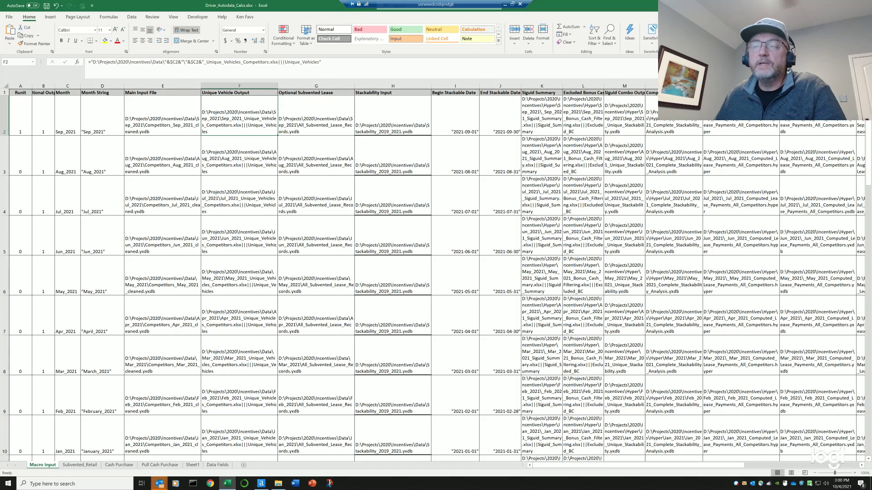
pyautogui.moveTo(568, 465); pyautogui.dragTo(681, 465)
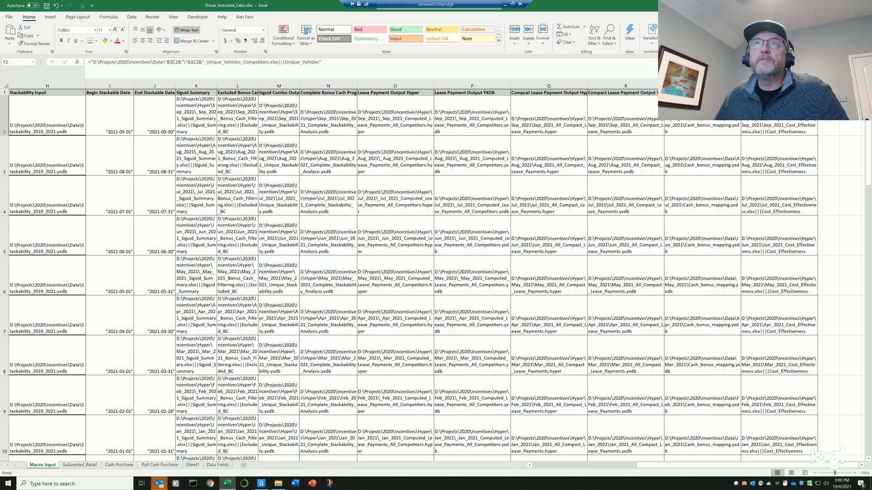
pyautogui.click(196, 115)
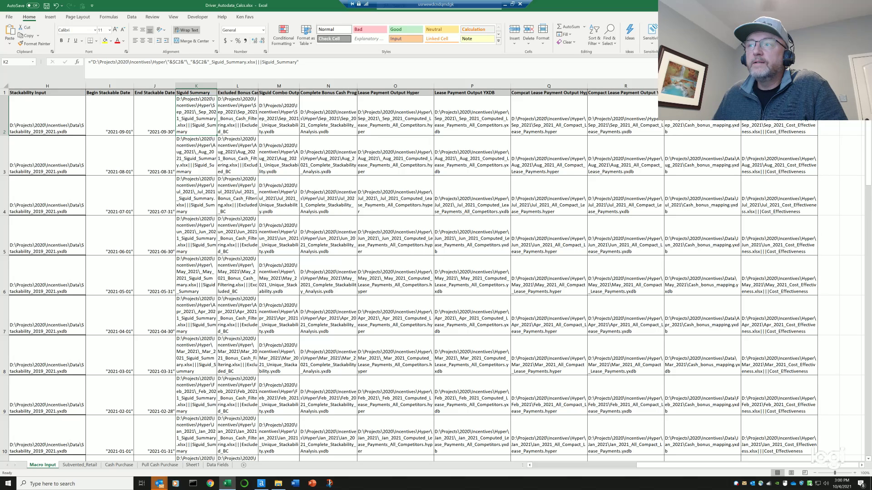
pyautogui.moveTo(649, 465); pyautogui.dragTo(545, 465)
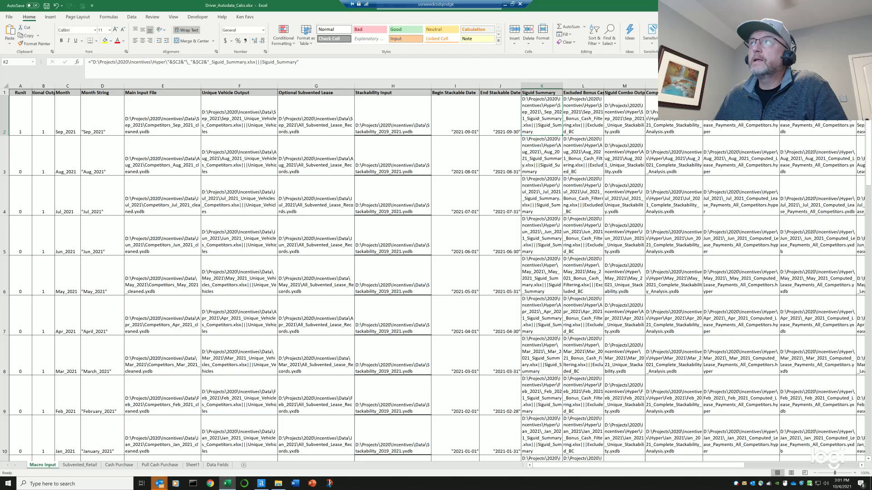
# Step: Open Driver_for_Monthly_Autodata_Financing_Ver2 from Alteryx's recent files
pyautogui.hotkey('alt', 'Tab')
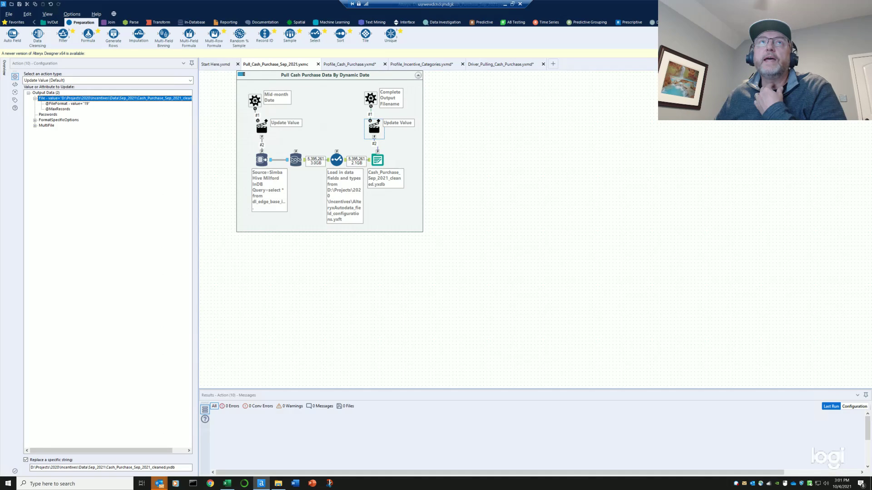
pyautogui.click(10, 14)
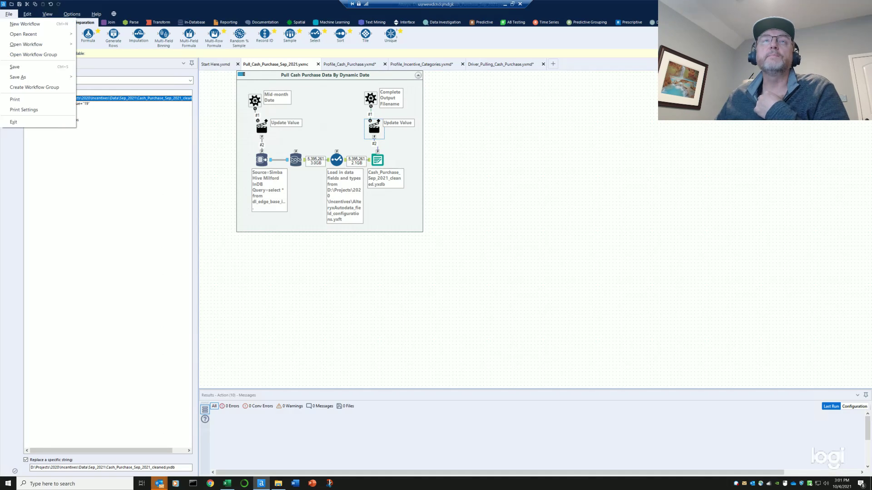
pyautogui.moveTo(27, 34)
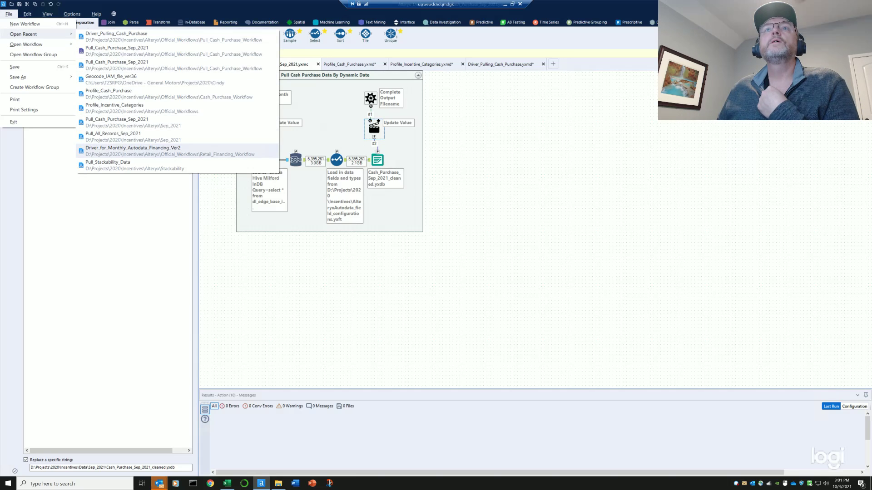
pyautogui.press('Escape')
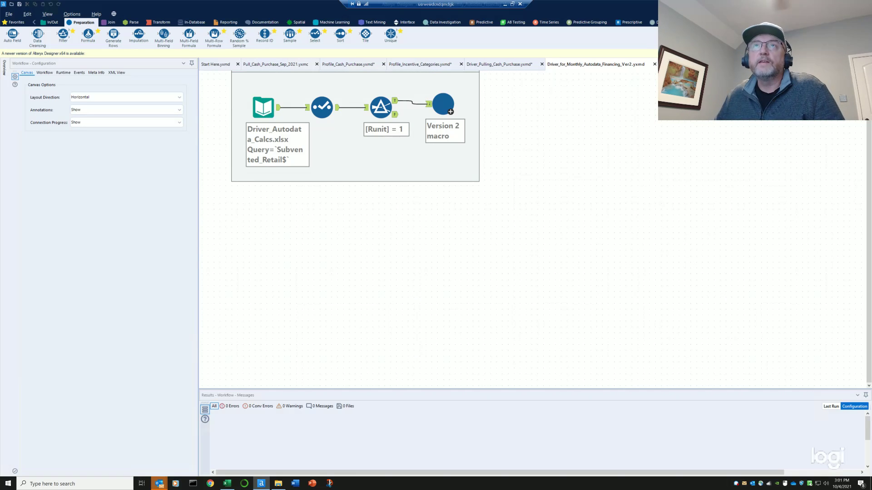
# Step: Check the driver Input Data tool's workbook path and preview, then view the Version 2 macro's question mappings
pyautogui.click(264, 106)
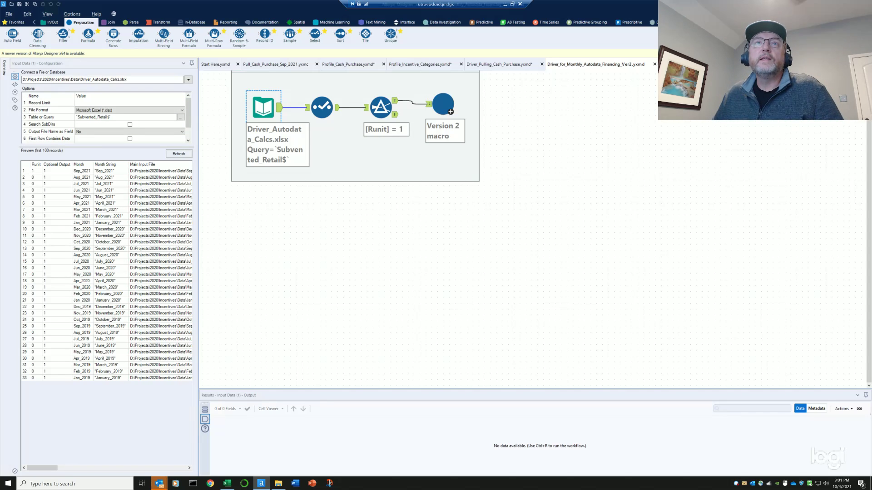
pyautogui.click(102, 80)
pyautogui.hscroll(5, 107, 272)
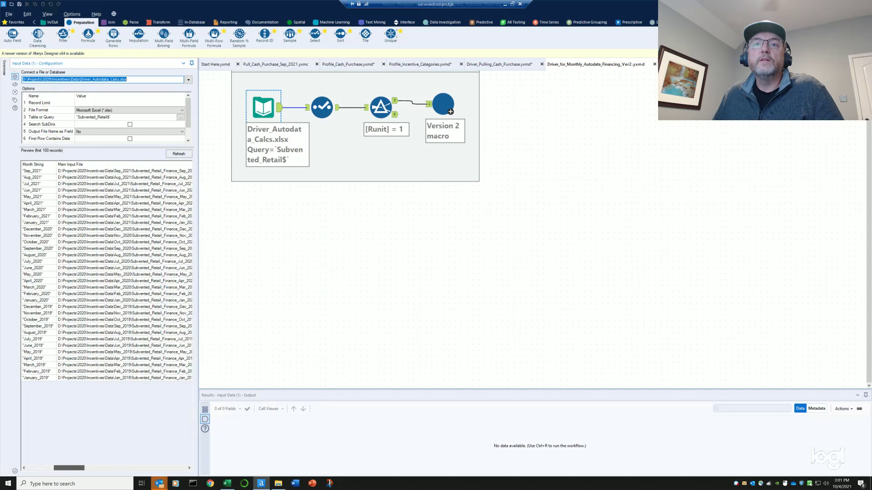
pyautogui.hscroll(3, 106, 273)
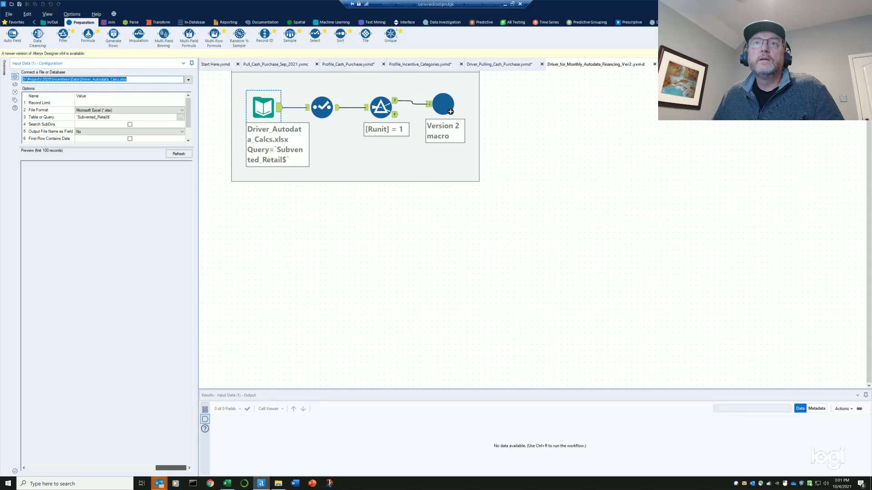
pyautogui.hscroll(-8, 107, 272)
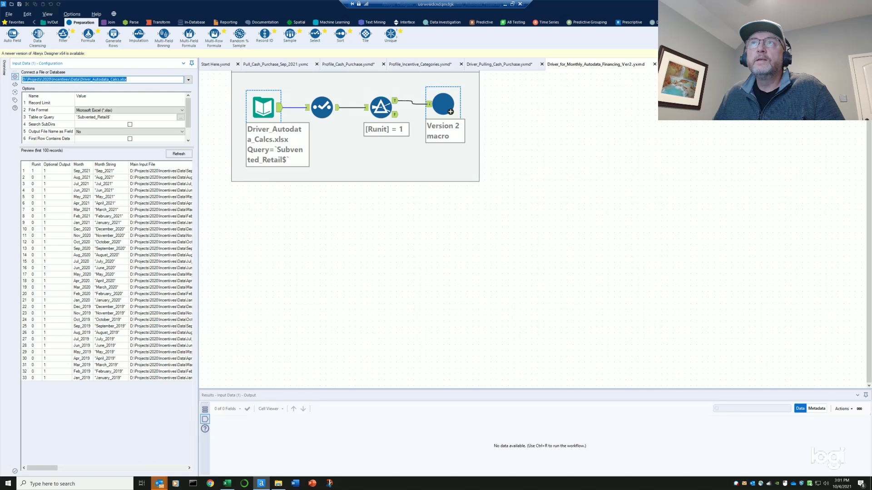
pyautogui.click(443, 103)
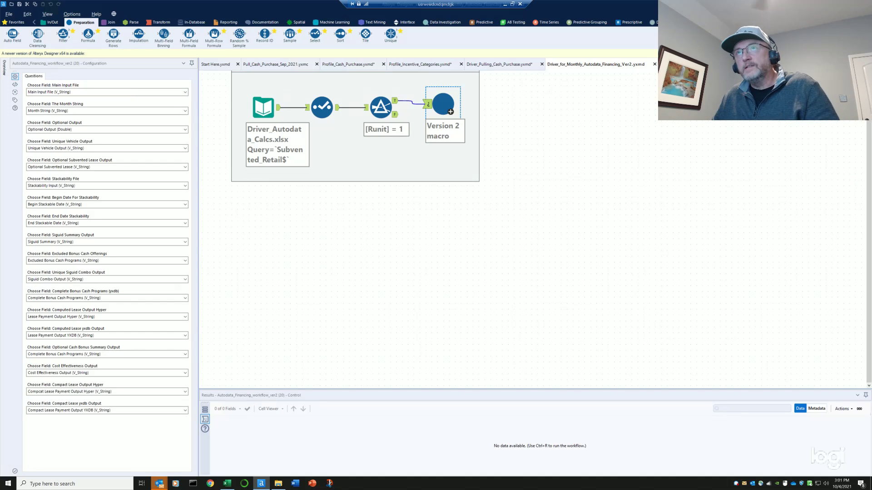
pyautogui.rightClick(443, 101)
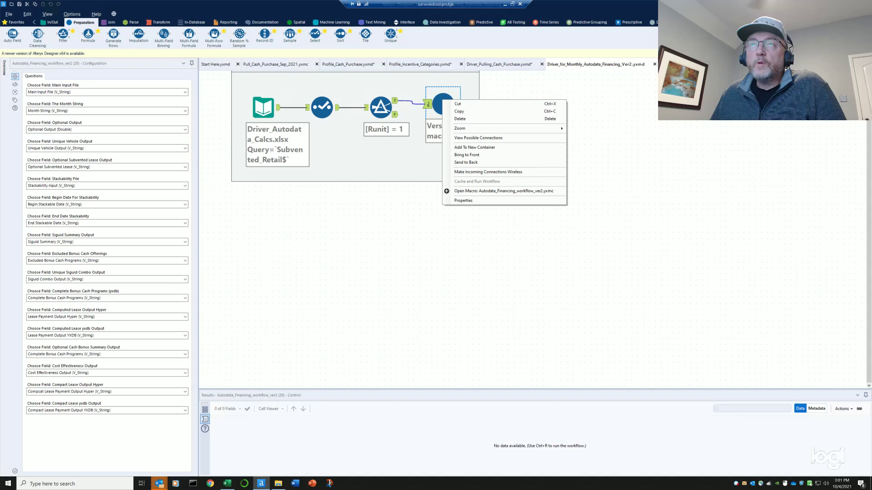
# Step: Open Autodata_Financing_workflow_ver2.yxmc from the Version 2 tool's context menu to show its Stage 1 and 2 containers
pyautogui.click(438, 102)
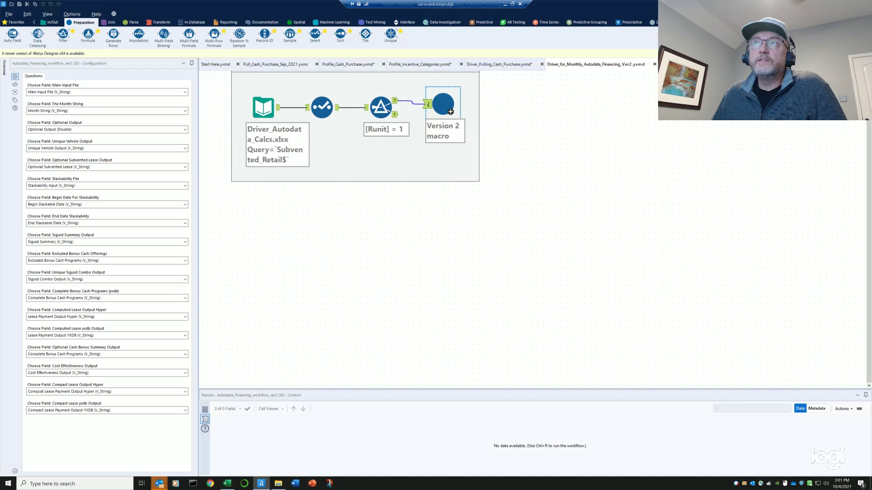
pyautogui.rightClick(439, 102)
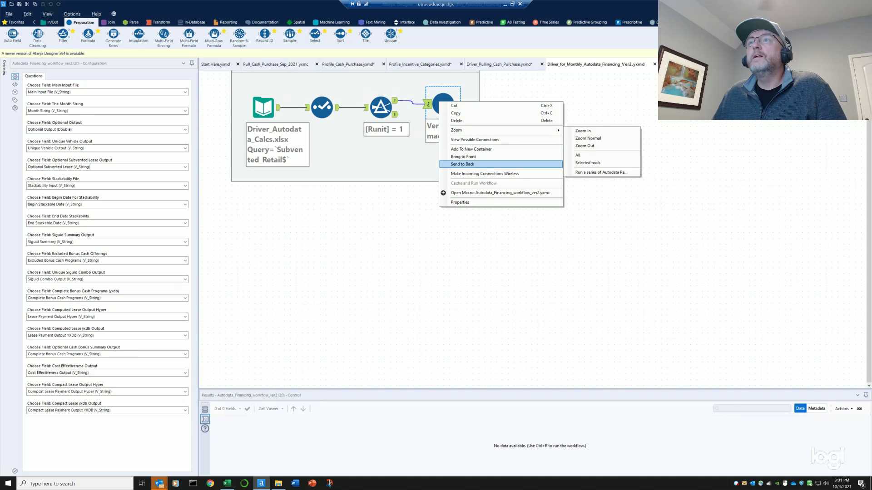
pyautogui.click(490, 193)
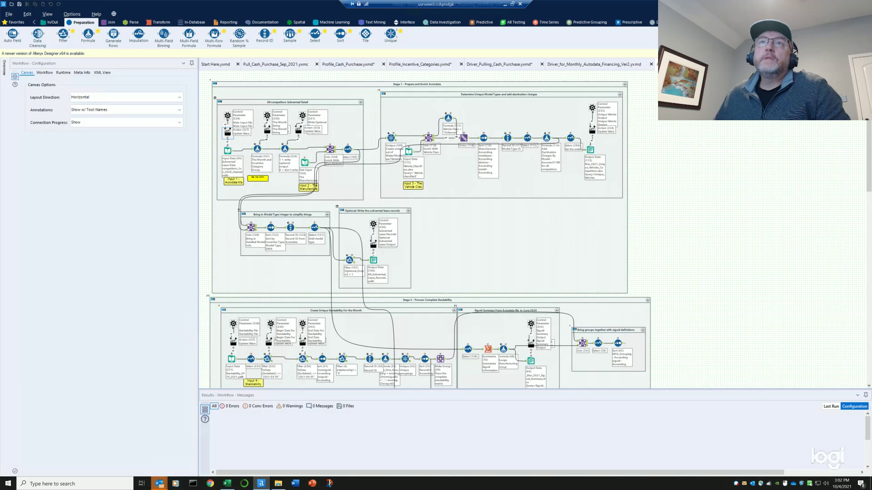
# Step: Compare the Main Input File control parameter with the Excel driver sheet, then return toward the driver workflow
pyautogui.click(227, 115)
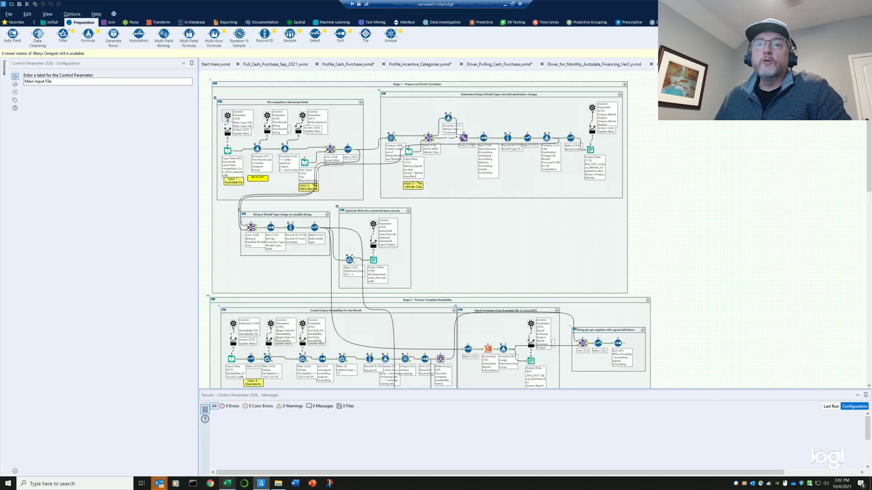
pyautogui.click(227, 483)
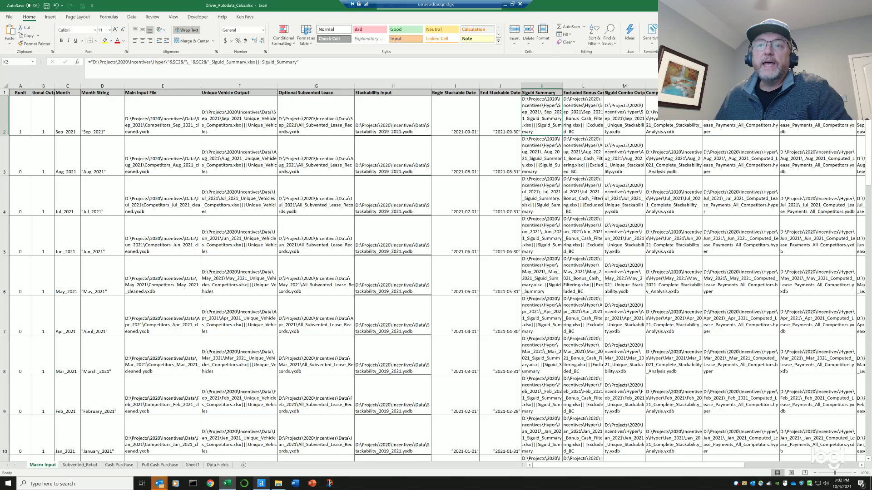
pyautogui.hotkey('alt', 'Tab')
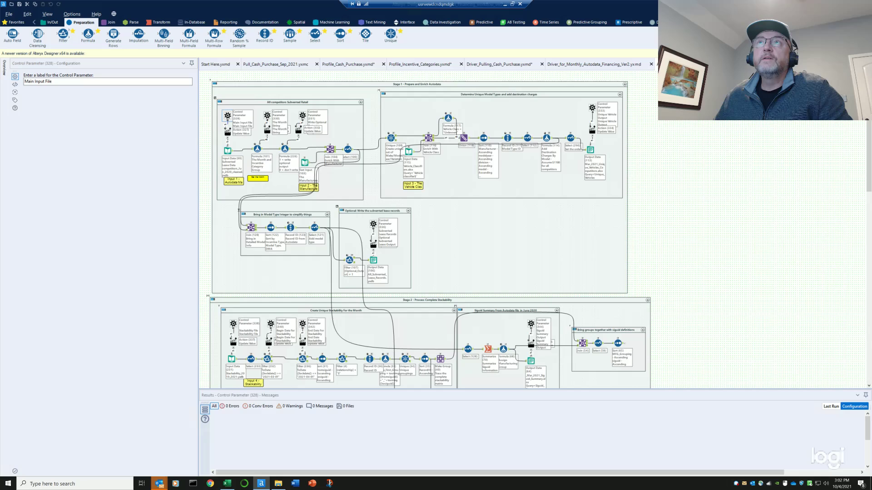
pyautogui.press('Escape')
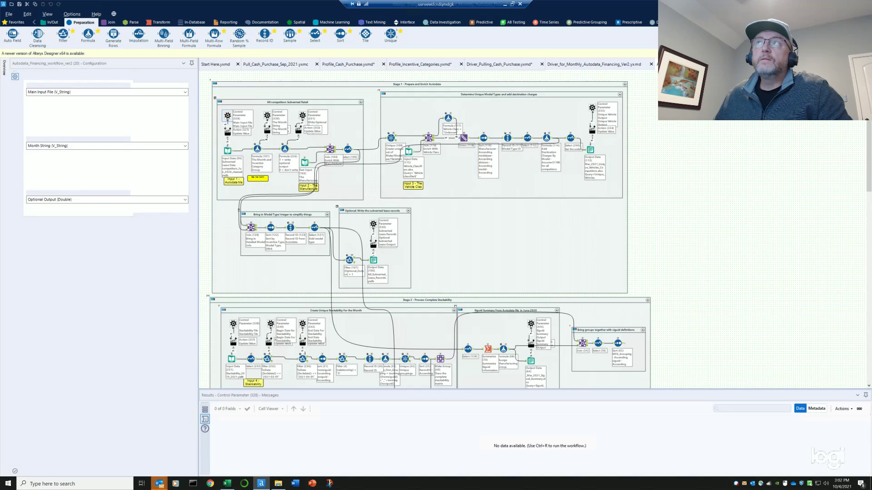
pyautogui.scroll(5, 430, 227)
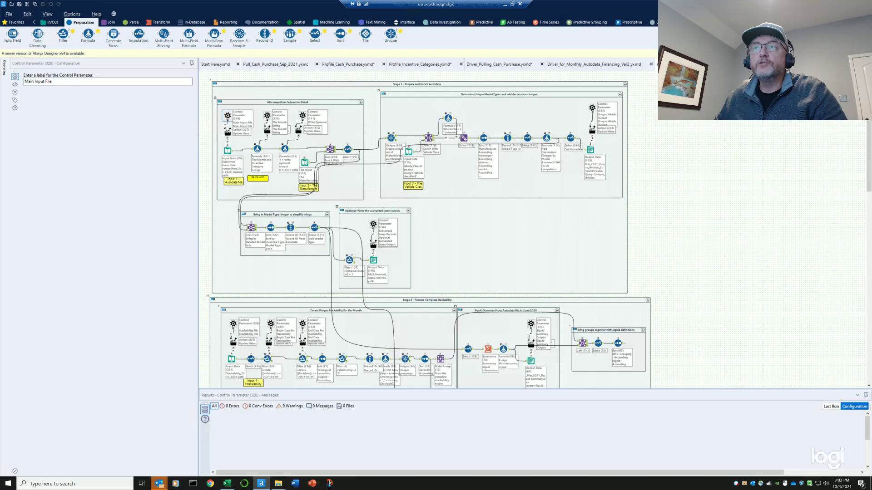
pyautogui.scroll(-5, 427, 227)
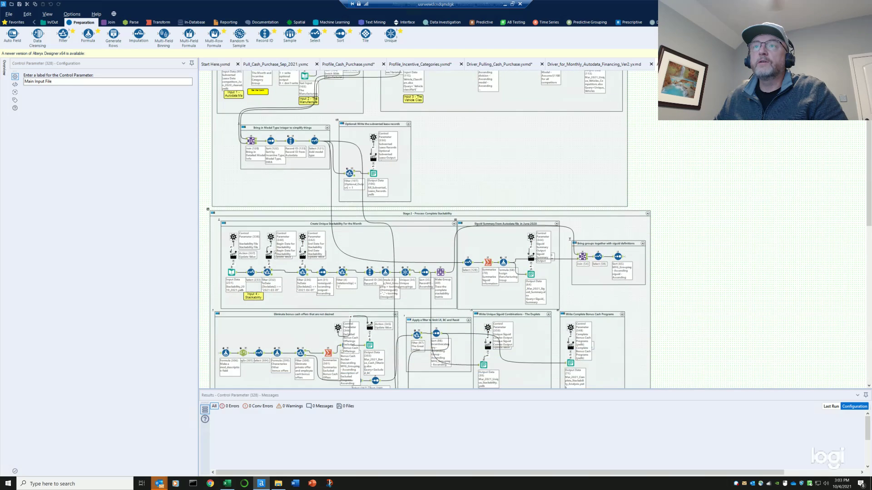
pyautogui.scroll(-8, 429, 227)
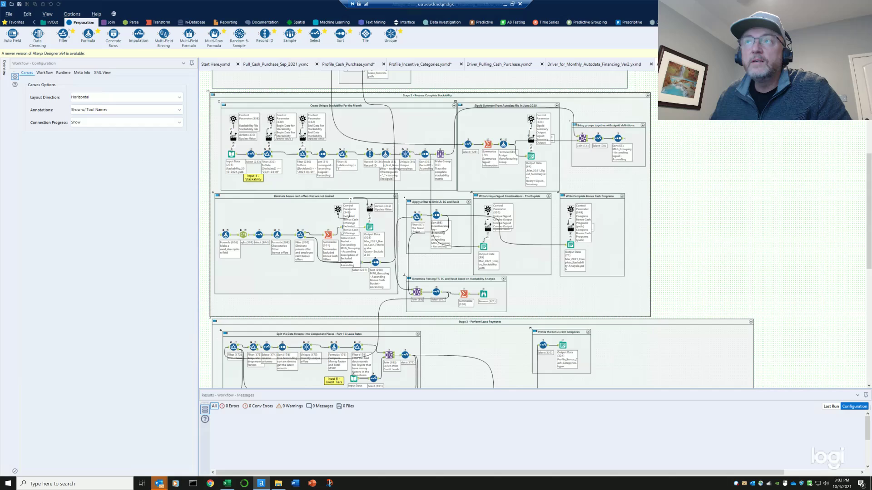
pyautogui.scroll(-7, 481, 229)
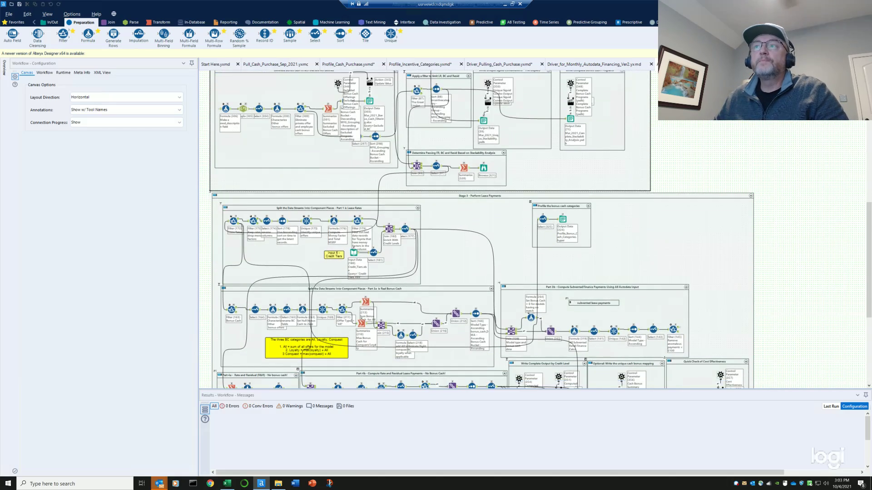
pyautogui.scroll(-1, 481, 229)
pyautogui.scroll(-2, 482, 229)
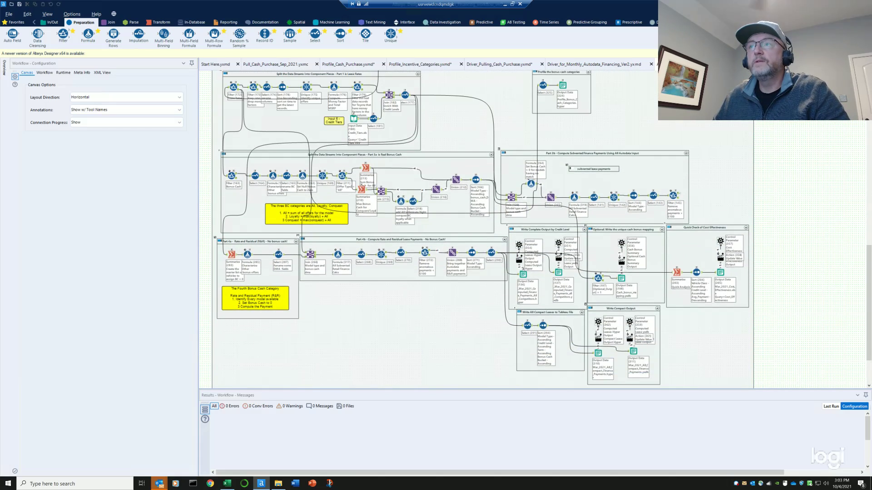
pyautogui.scroll(-3, 472, 191)
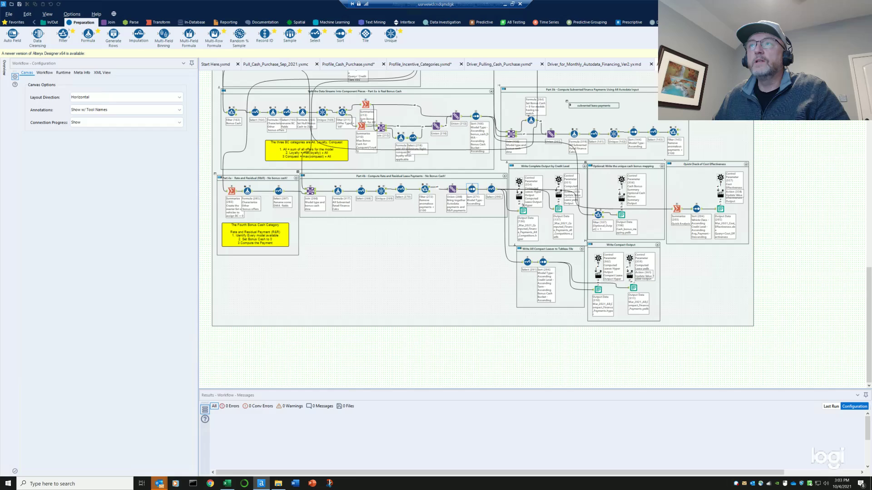
pyautogui.scroll(7, 481, 230)
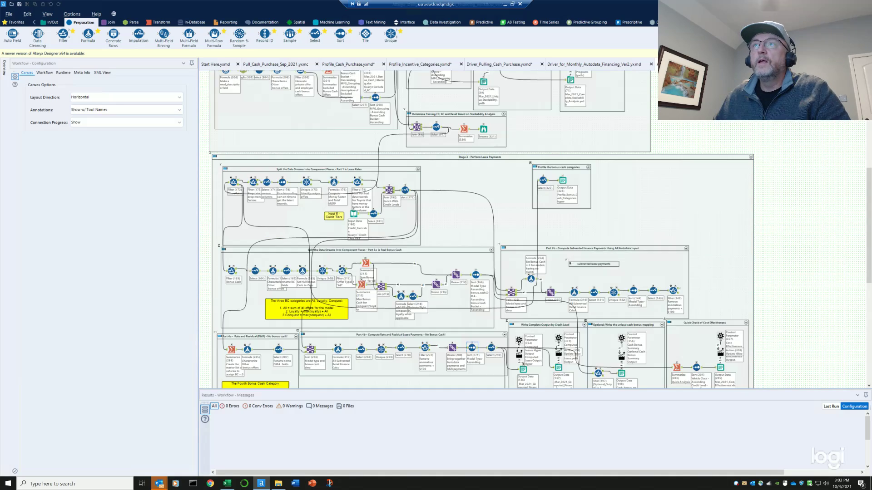
pyautogui.scroll(15, 481, 229)
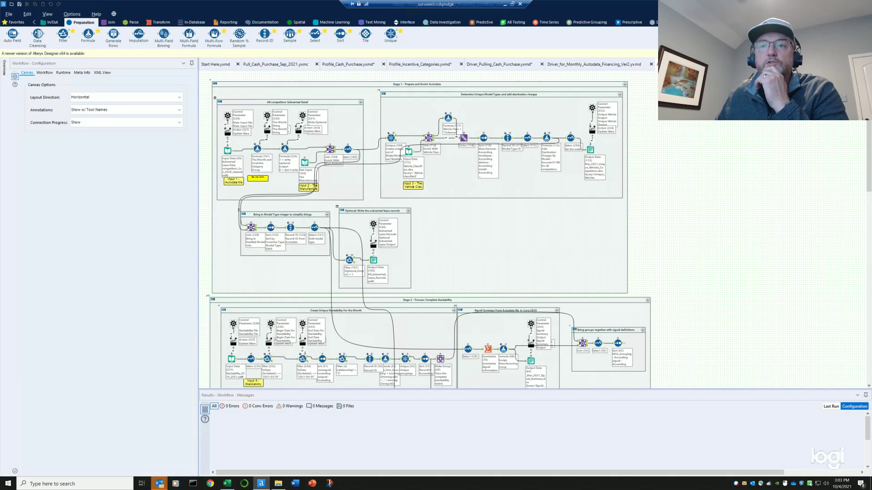
# Step: Glance at the Macro Input sheet in Excel, then return to the Driver_for_Monthly_Autodata_Financing_Ver2 workflow
pyautogui.click(230, 484)
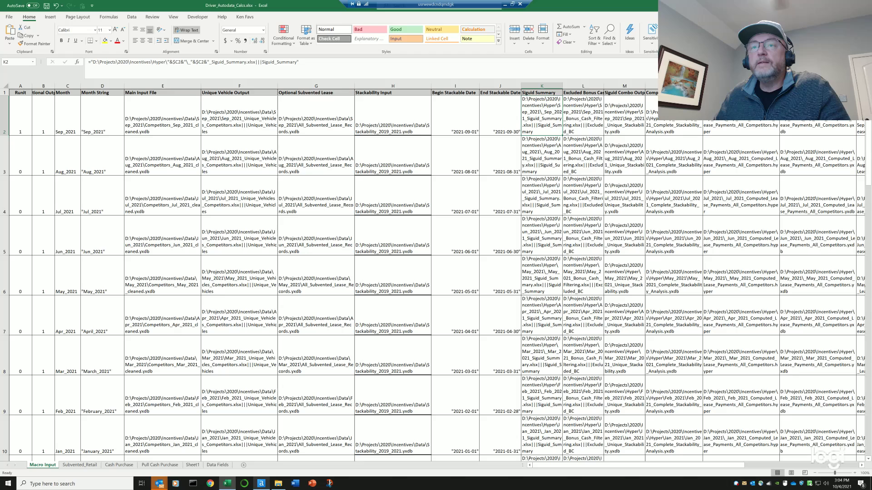
pyautogui.hotkey('alt', 'Tab')
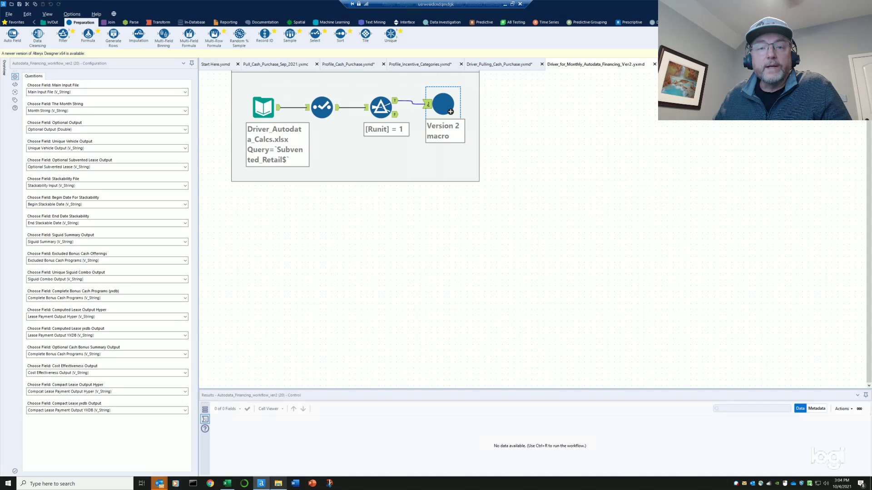
# Step: Browse in File Explorer through DATA (D:), Projects and 2020 to the Incentives folder
pyautogui.click(277, 484)
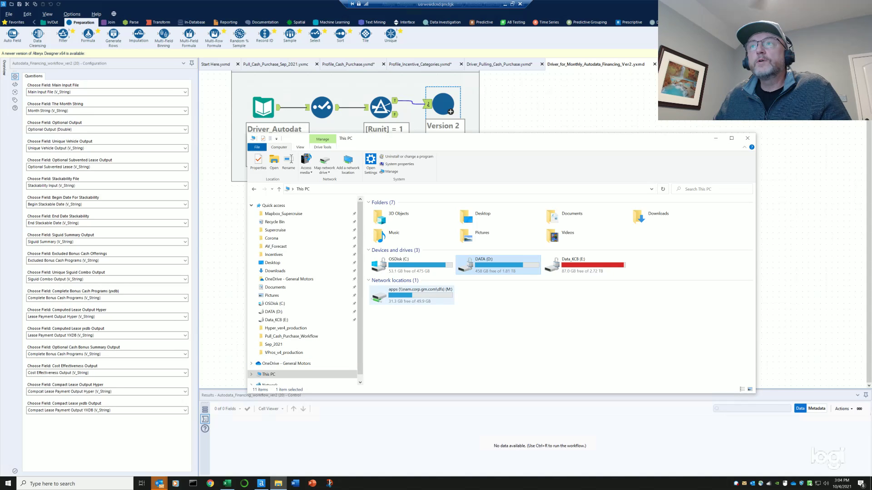
pyautogui.doubleClick(484, 263)
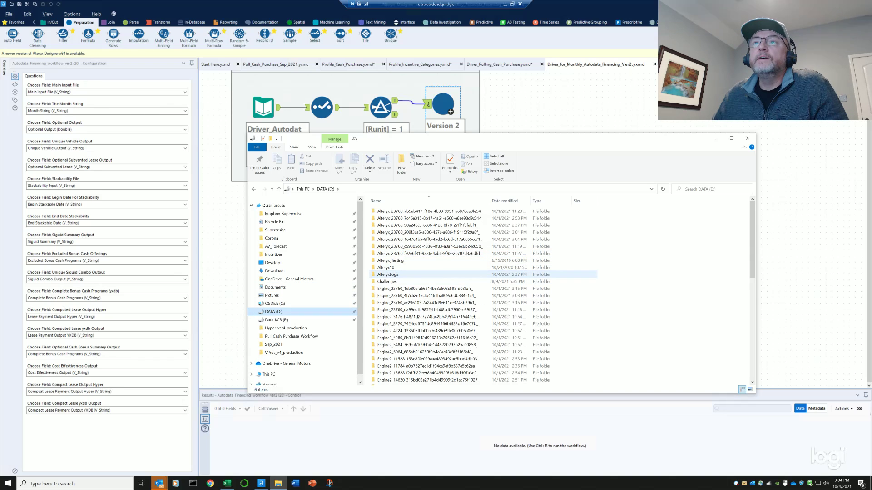
pyautogui.scroll(-8, 427, 284)
pyautogui.scroll(-3, 427, 295)
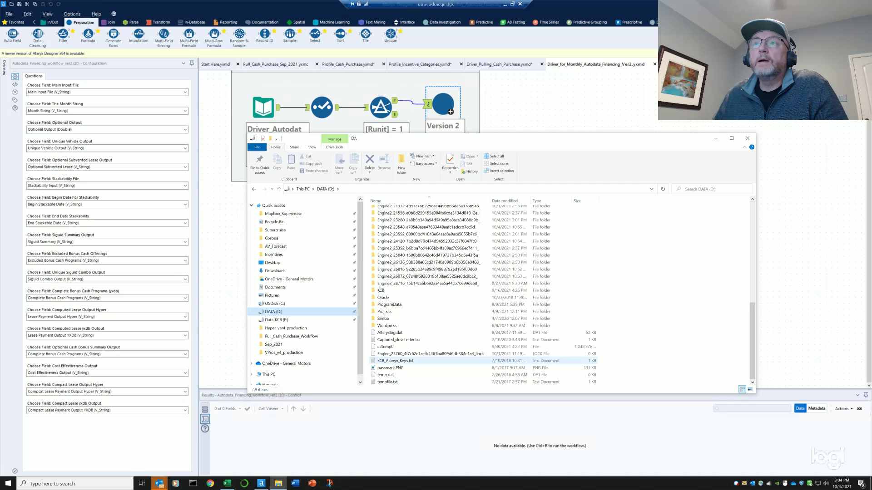
pyautogui.doubleClick(384, 312)
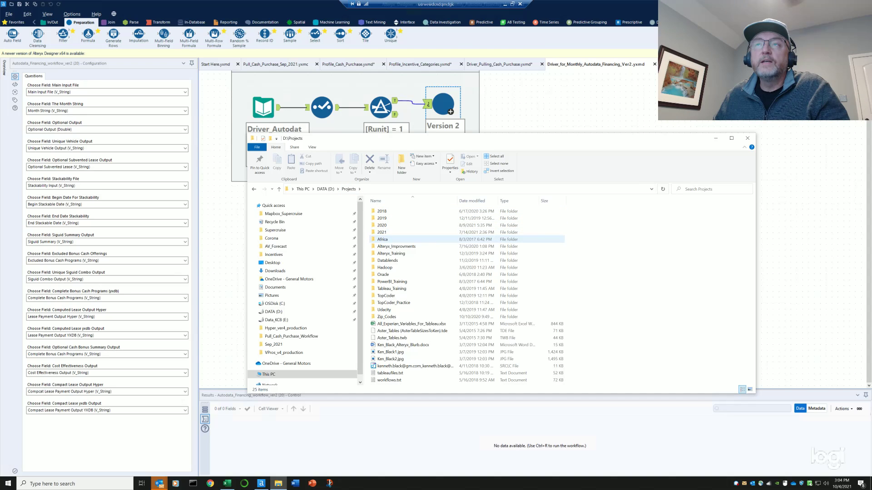
pyautogui.doubleClick(382, 225)
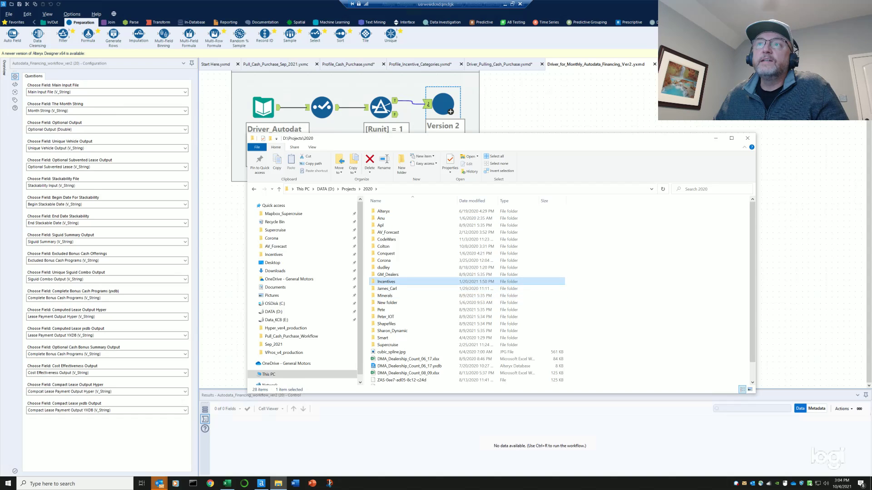
pyautogui.doubleClick(386, 282)
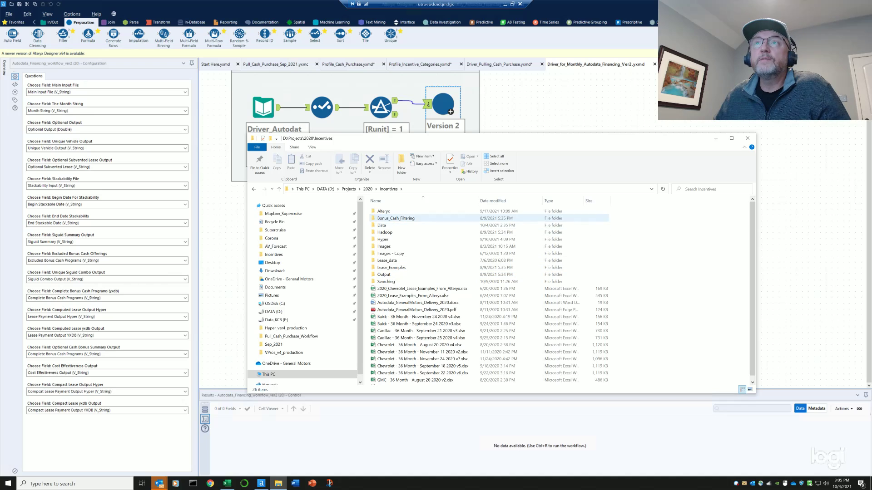
# Step: Browse Data\Sep_2021's monthly files, then return via the breadcrumbs to D:\Projects\2020
pyautogui.click(382, 225)
pyautogui.doubleClick(382, 225)
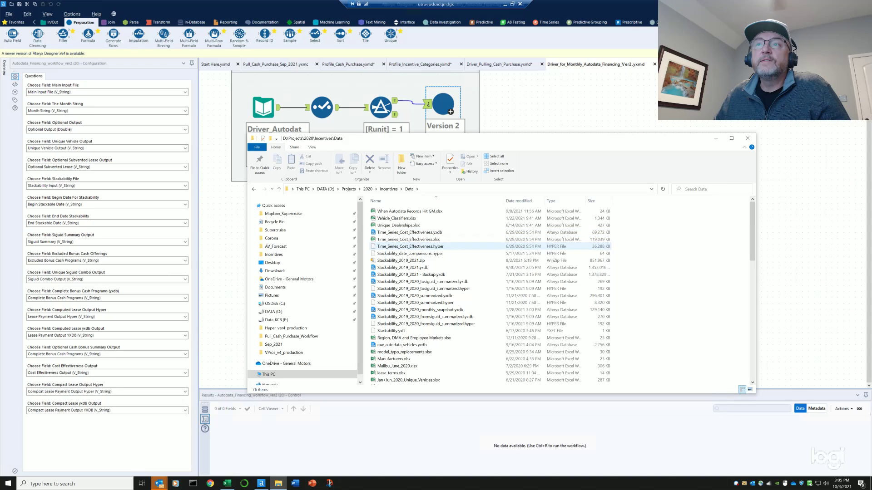
pyautogui.scroll(-3, 408, 256)
pyautogui.scroll(-3, 409, 255)
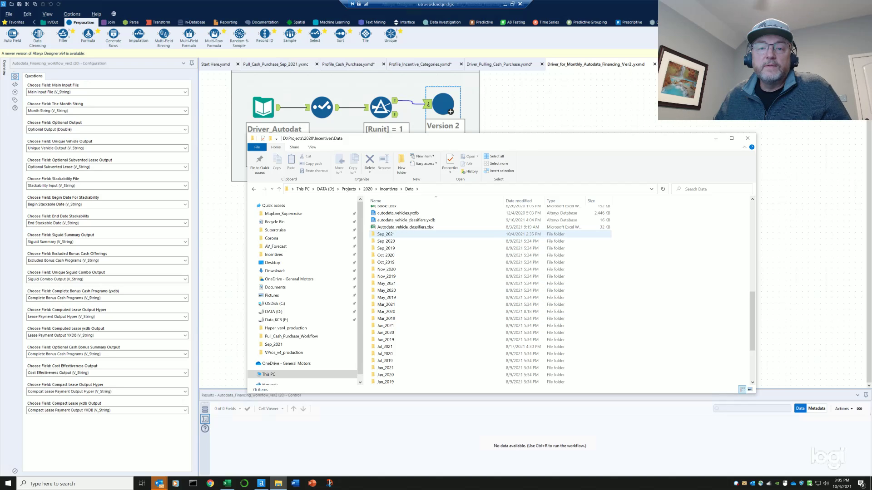
pyautogui.moveTo(386, 235)
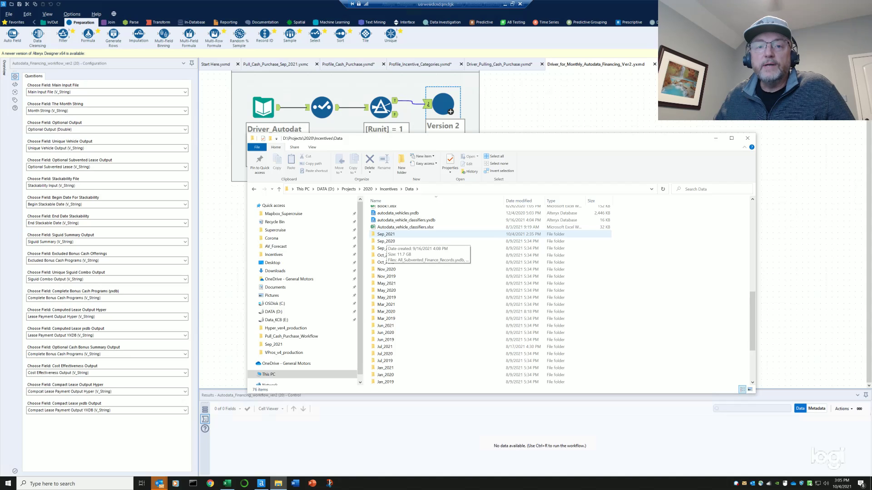
pyautogui.doubleClick(385, 234)
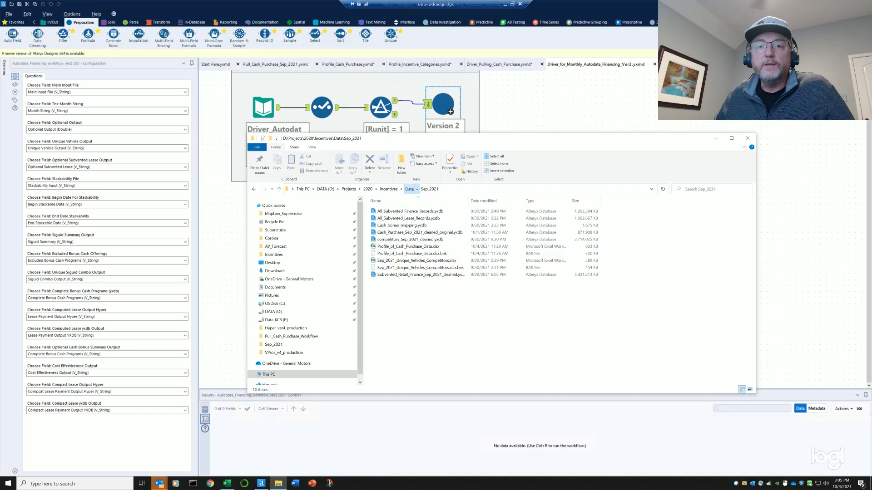
pyautogui.click(409, 189)
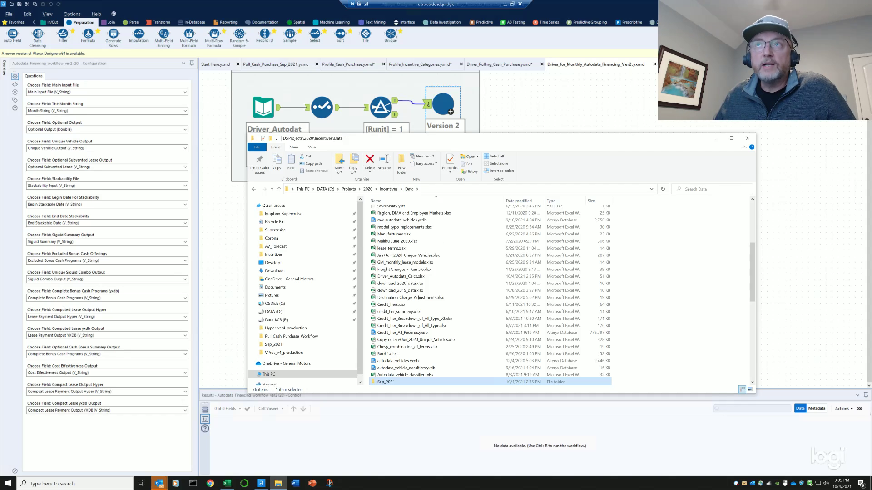
pyautogui.click(368, 189)
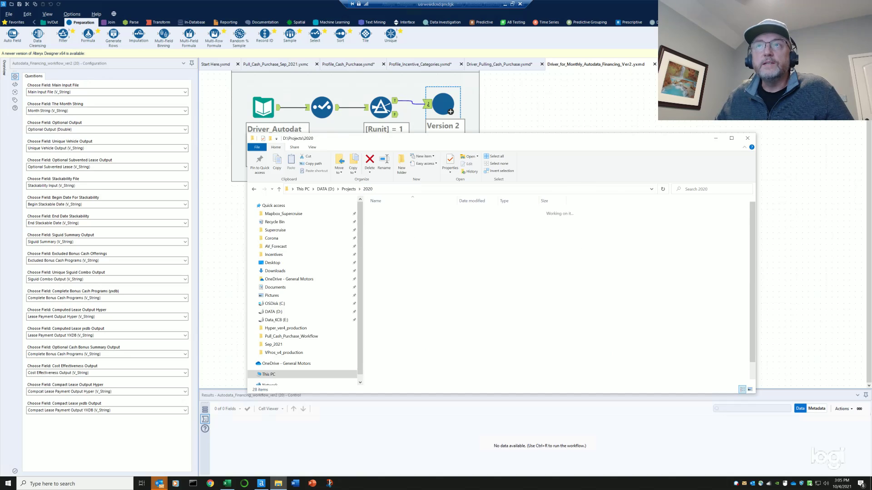